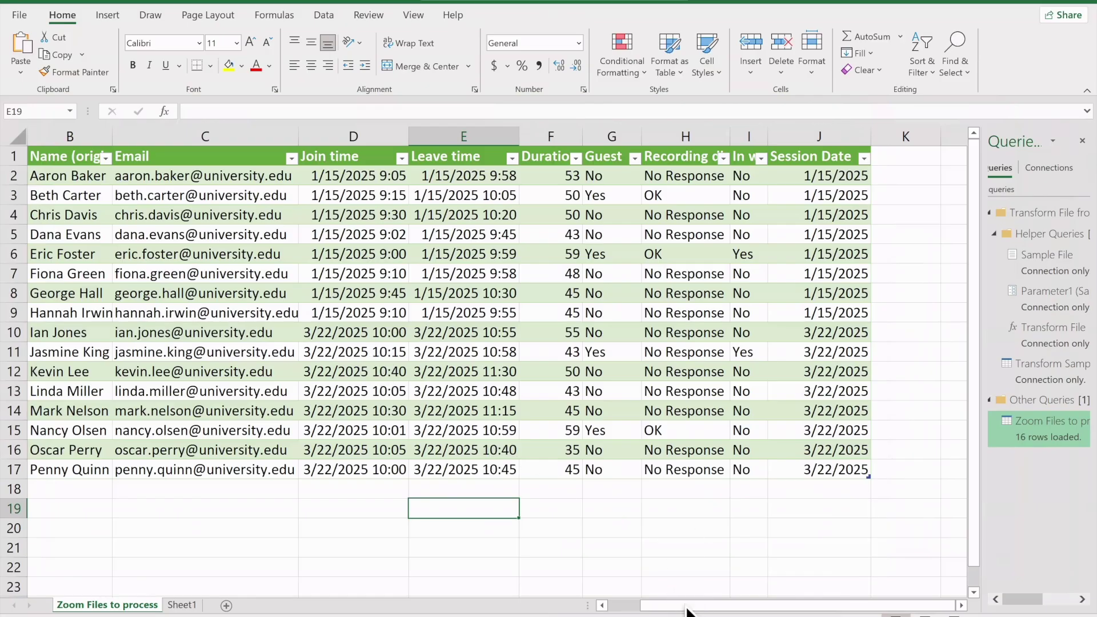
- Scroll the attendance sheet to Source.Name and bring session info.xlsx to the front
click(613, 607)
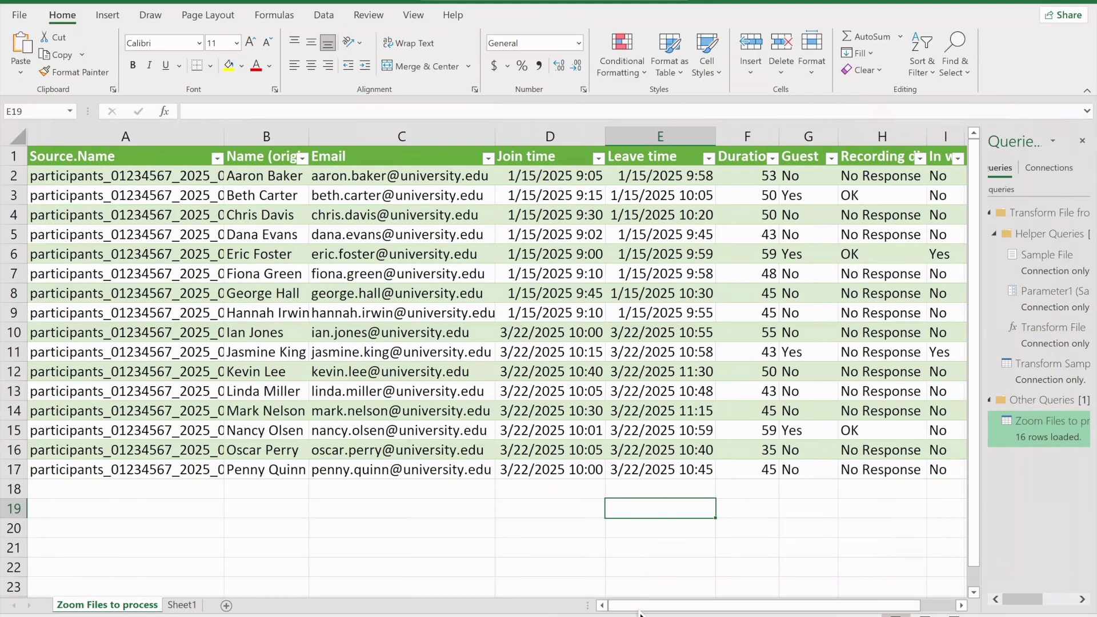
drag(615, 609, 708, 609)
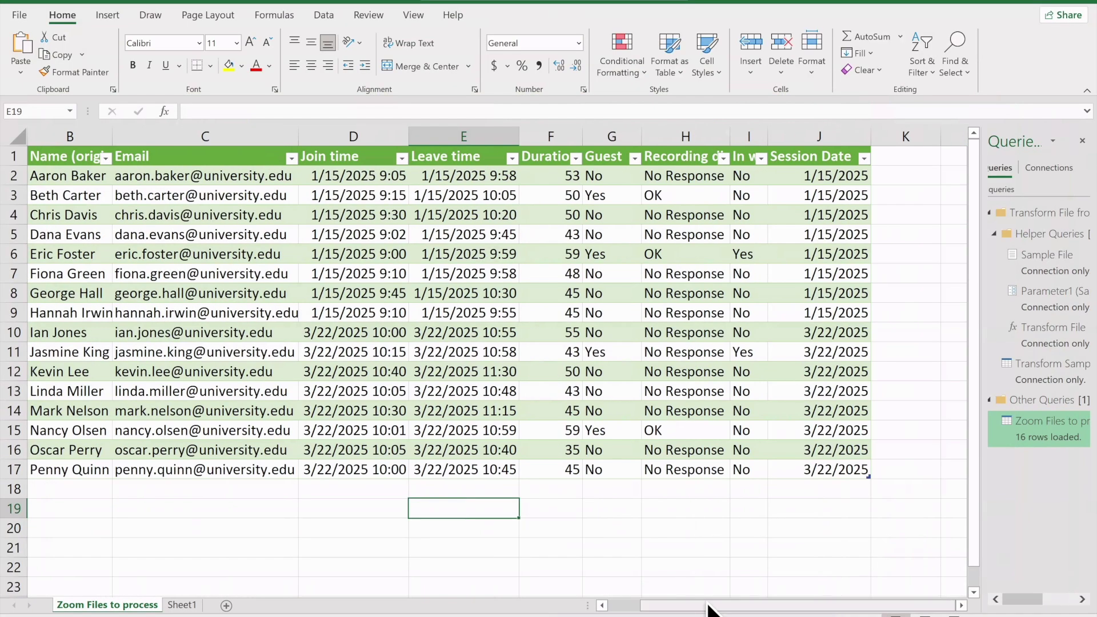
click(738, 597)
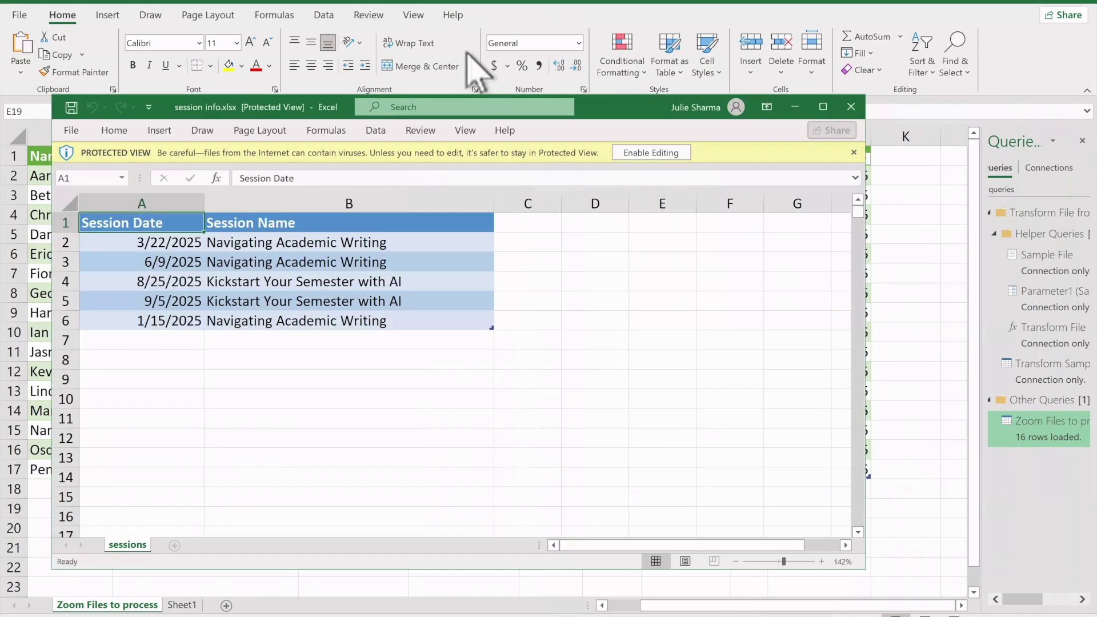
- Compare session info.xlsx with the attendance columns by shifting its window, then close it
drag(619, 107, 778, 121)
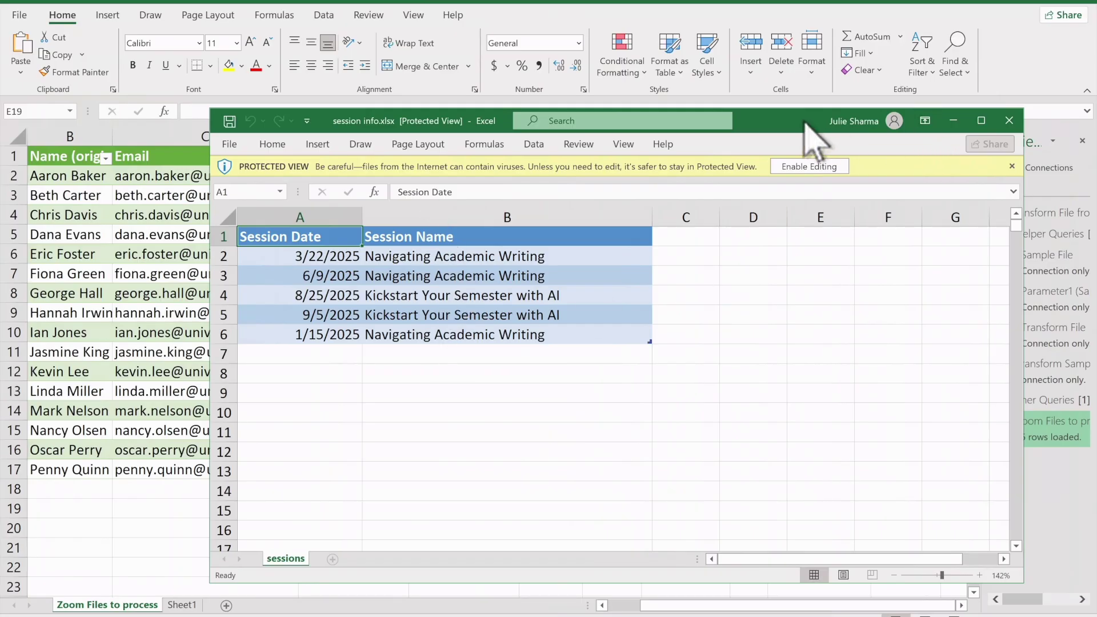
drag(803, 122, 519, 121)
click(907, 245)
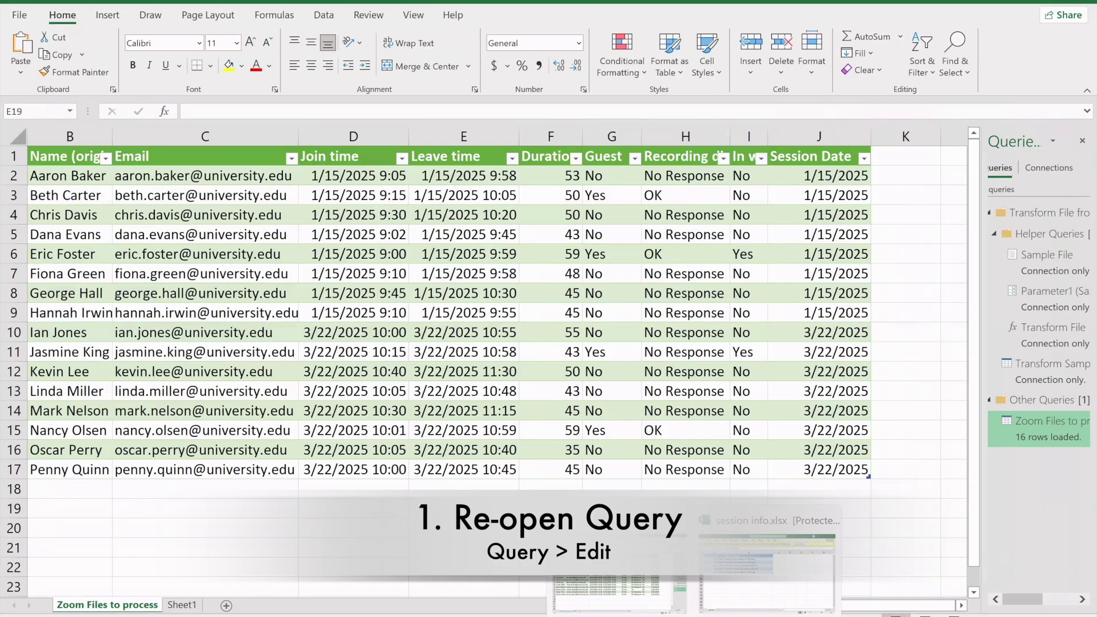
click(748, 597)
drag(636, 117, 773, 117)
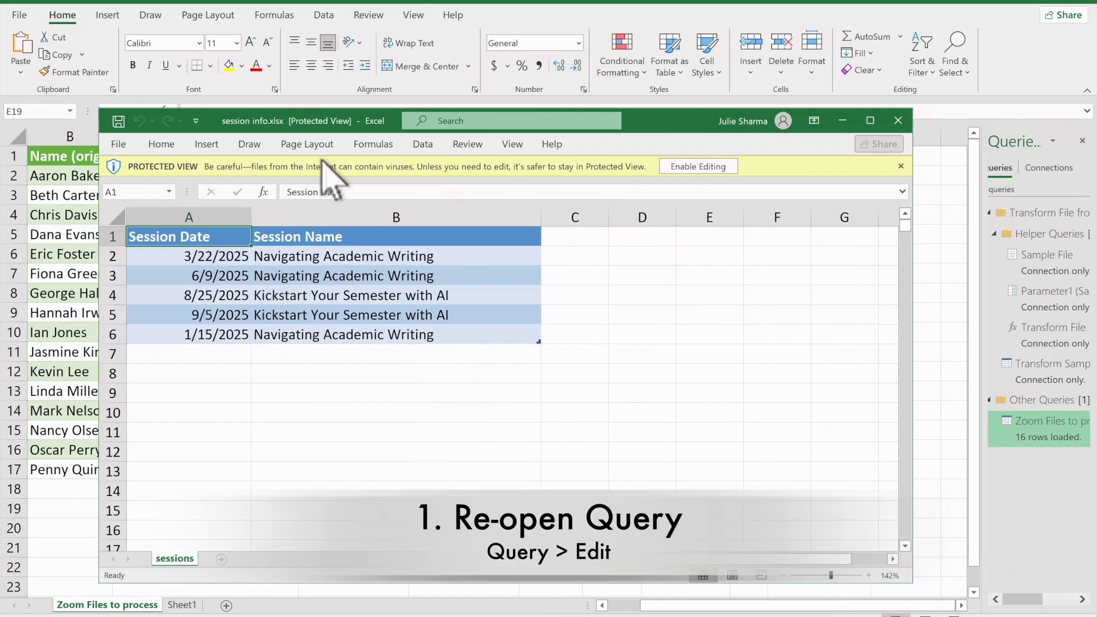
click(899, 121)
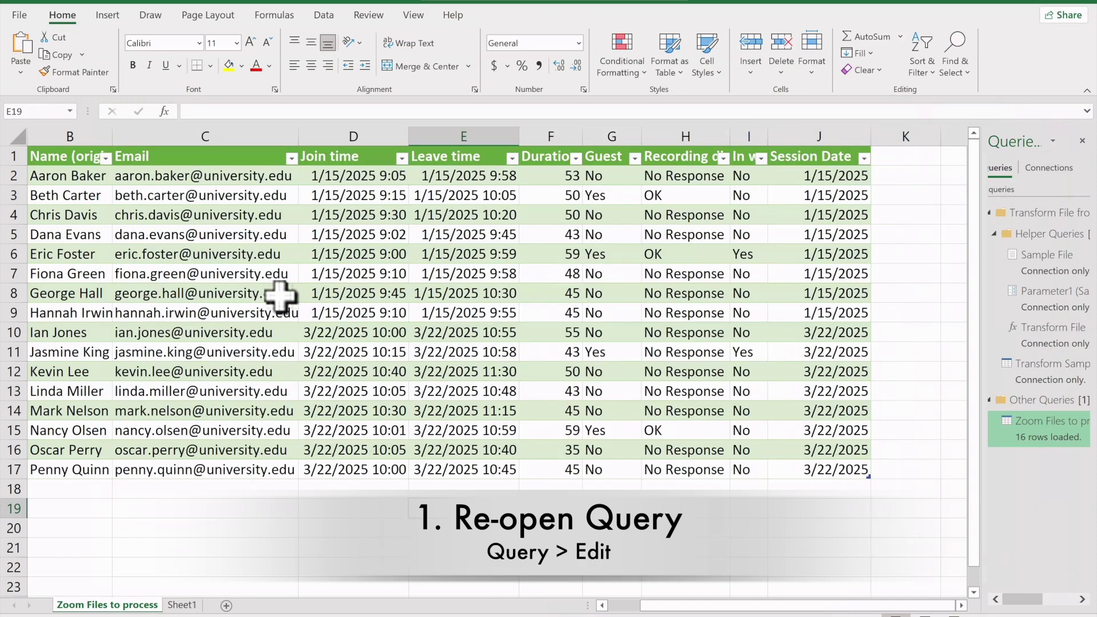
- Open the Zoom Files to process query in the Power Query Editor from Query > Edit
click(281, 294)
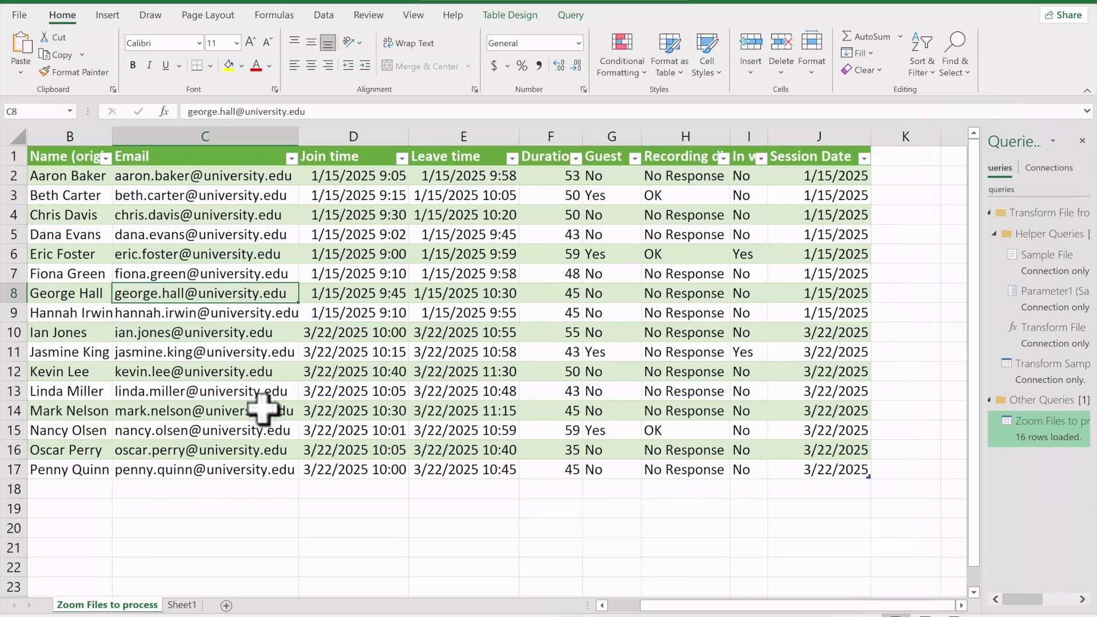
click(569, 16)
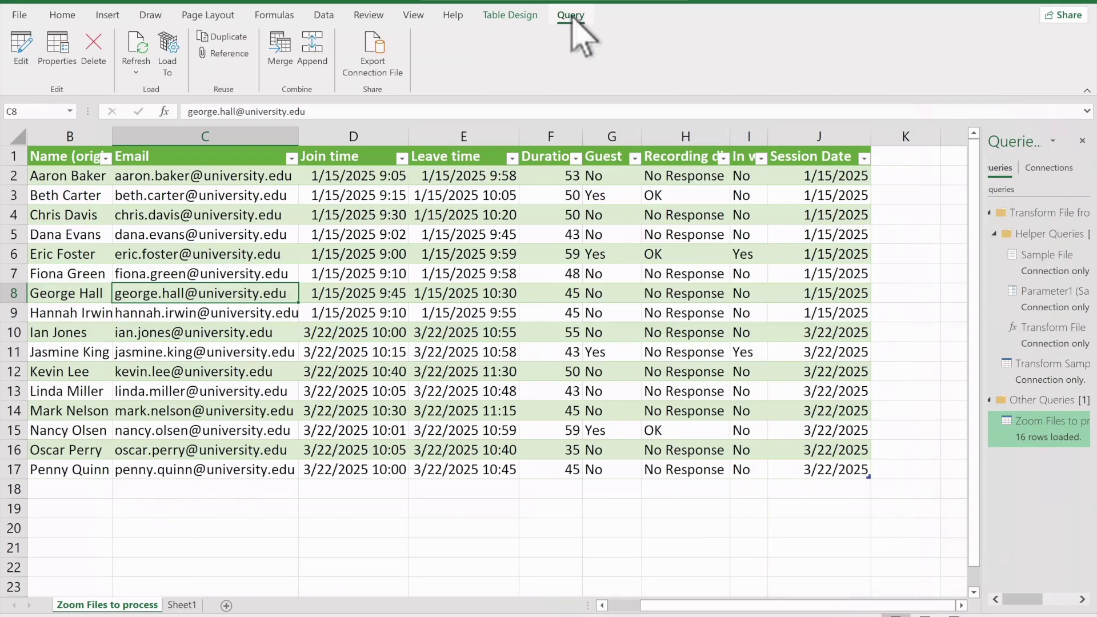
click(21, 47)
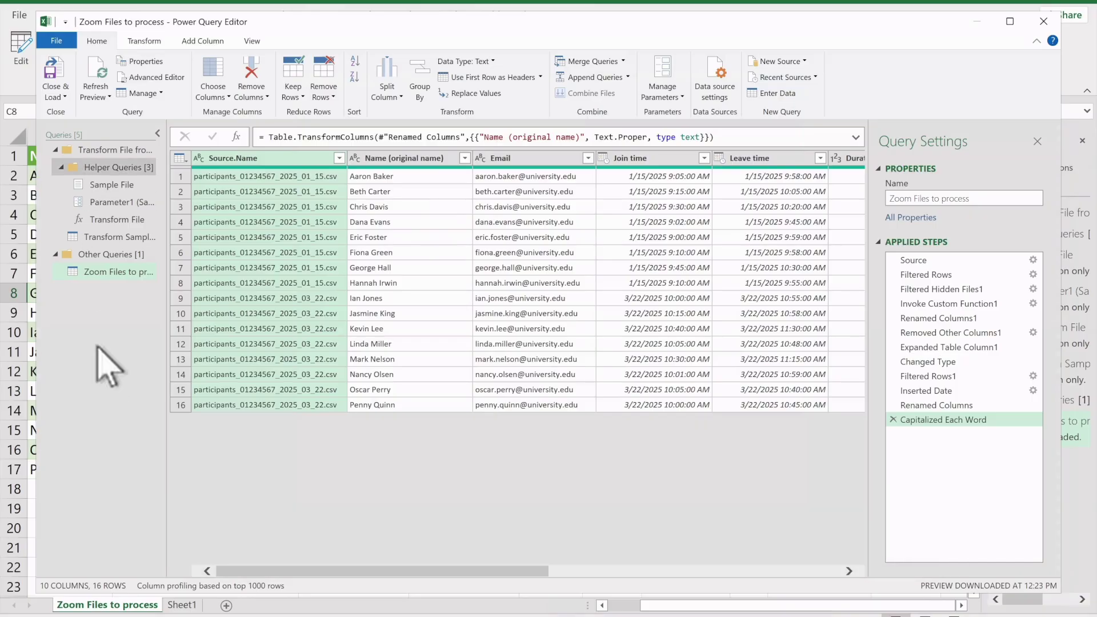
- Import session info.xlsx from the Zoom Files to process folder as a new Excel Workbook source
right_click(91, 324)
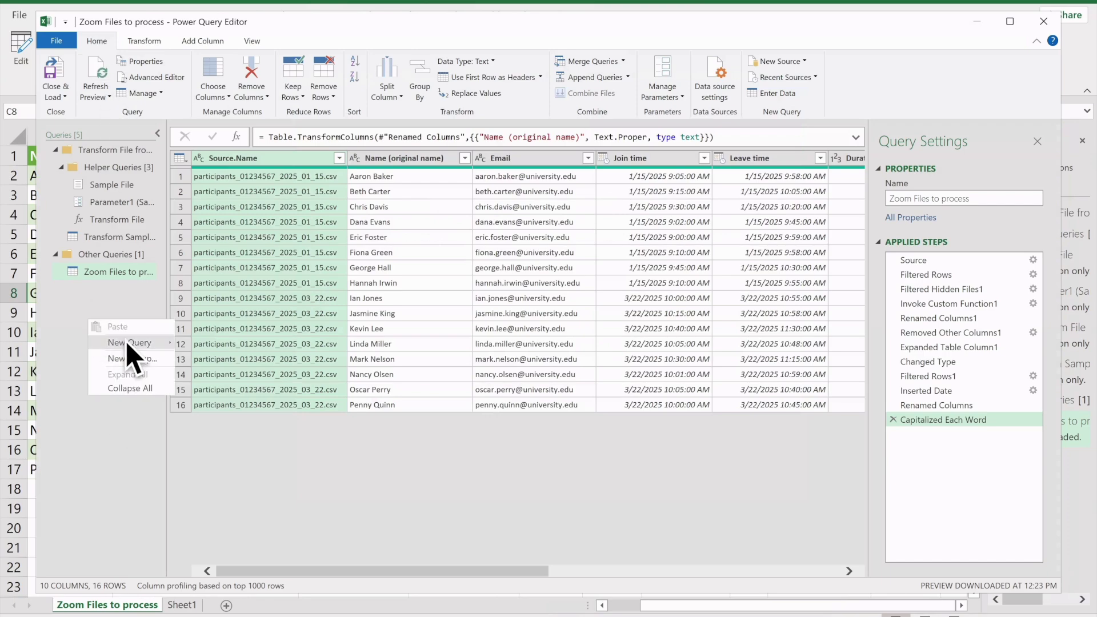
mouse_move(129, 343)
mouse_move(218, 347)
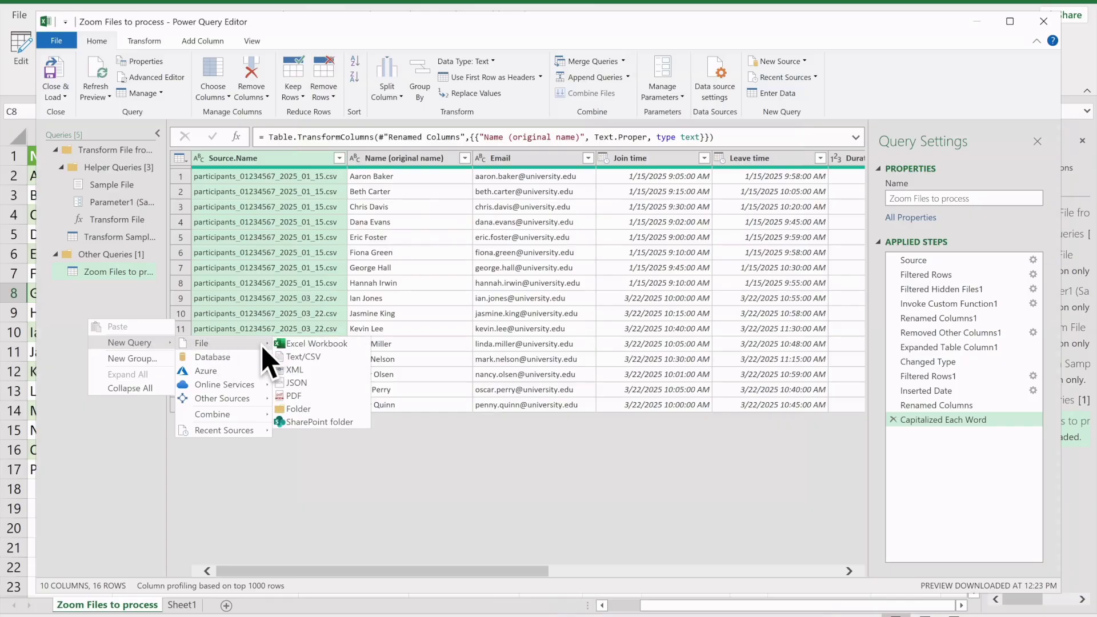
click(336, 350)
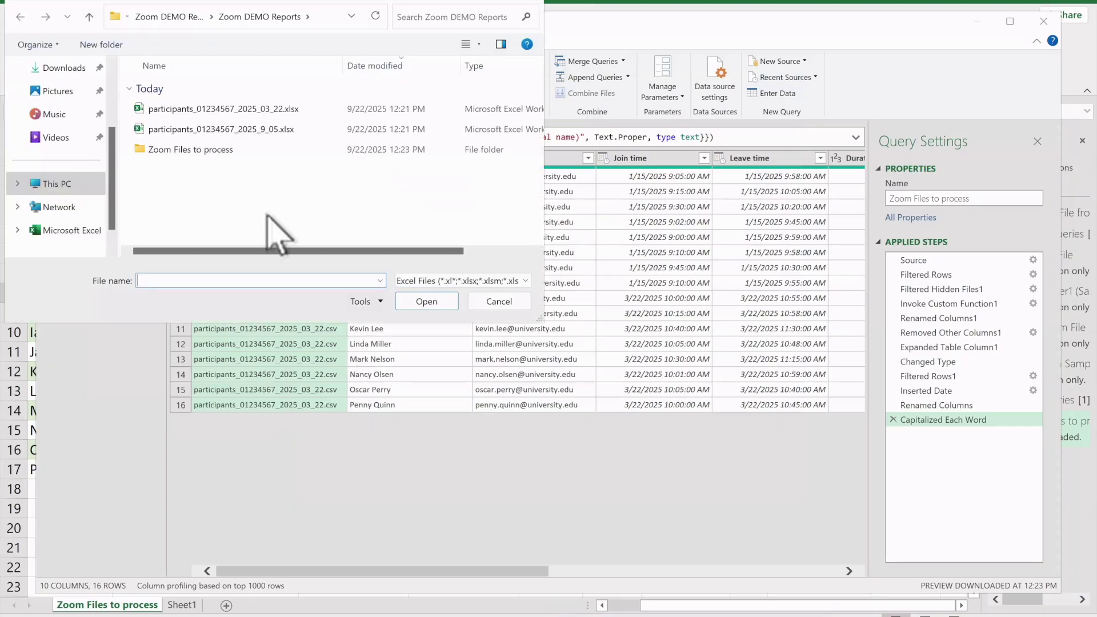
double_click(208, 149)
click(208, 110)
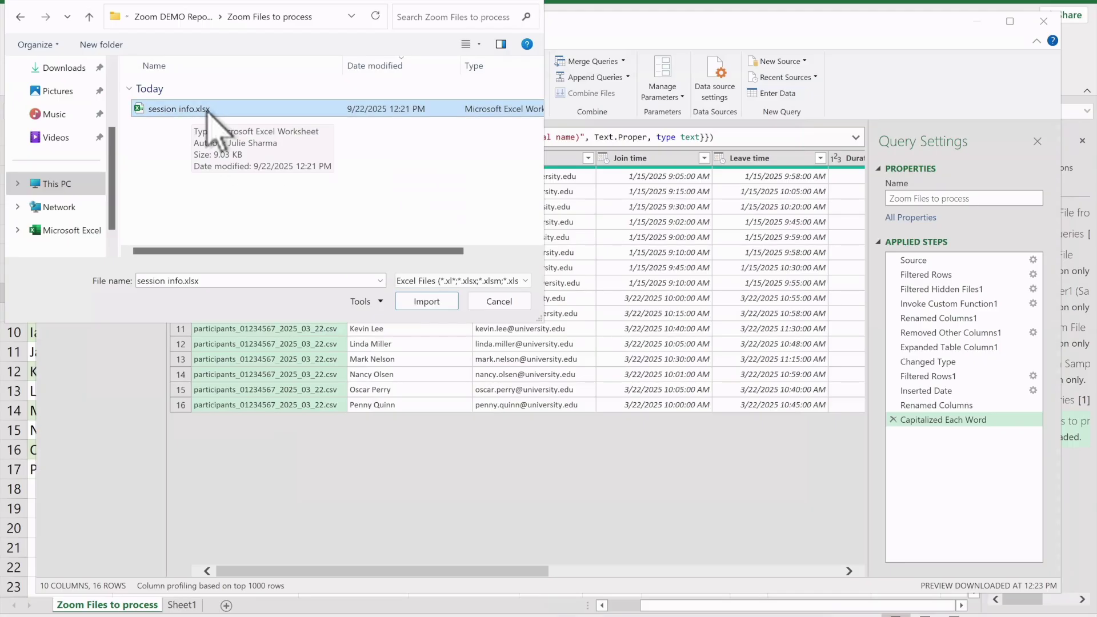
click(426, 303)
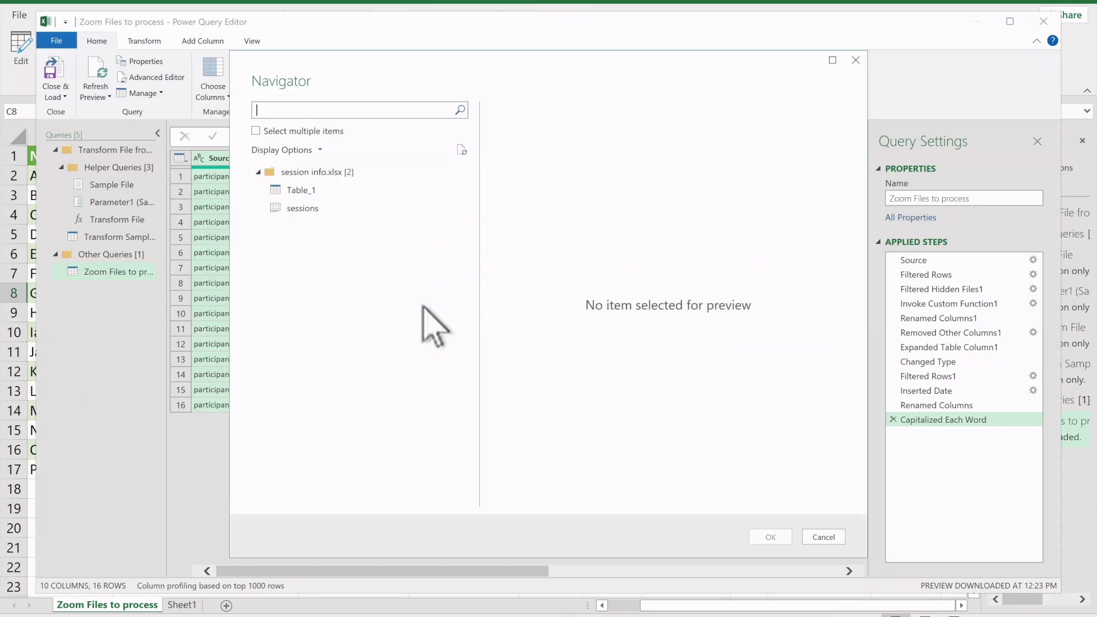
- Preview Table_1 and sessions in the Navigator, then load Table_1 as a new query
click(310, 194)
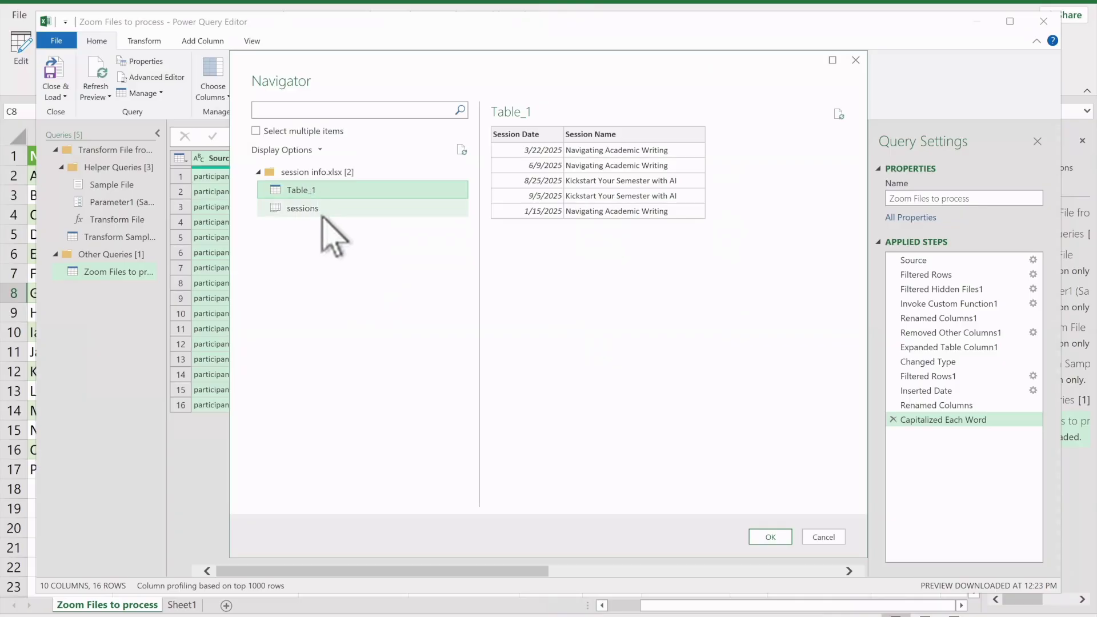
click(308, 208)
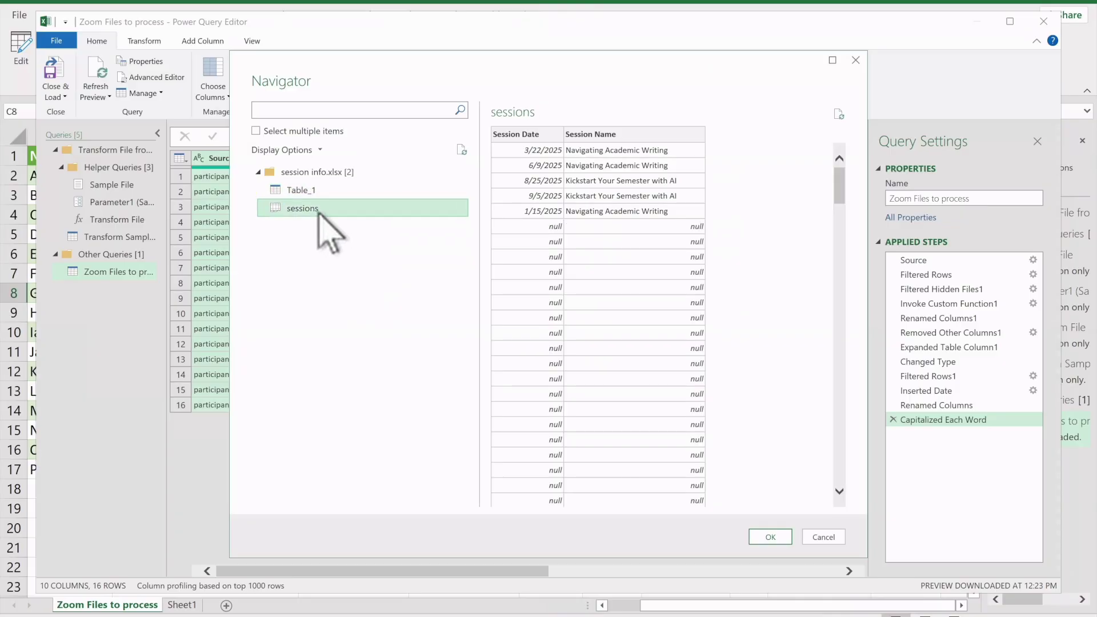
click(314, 189)
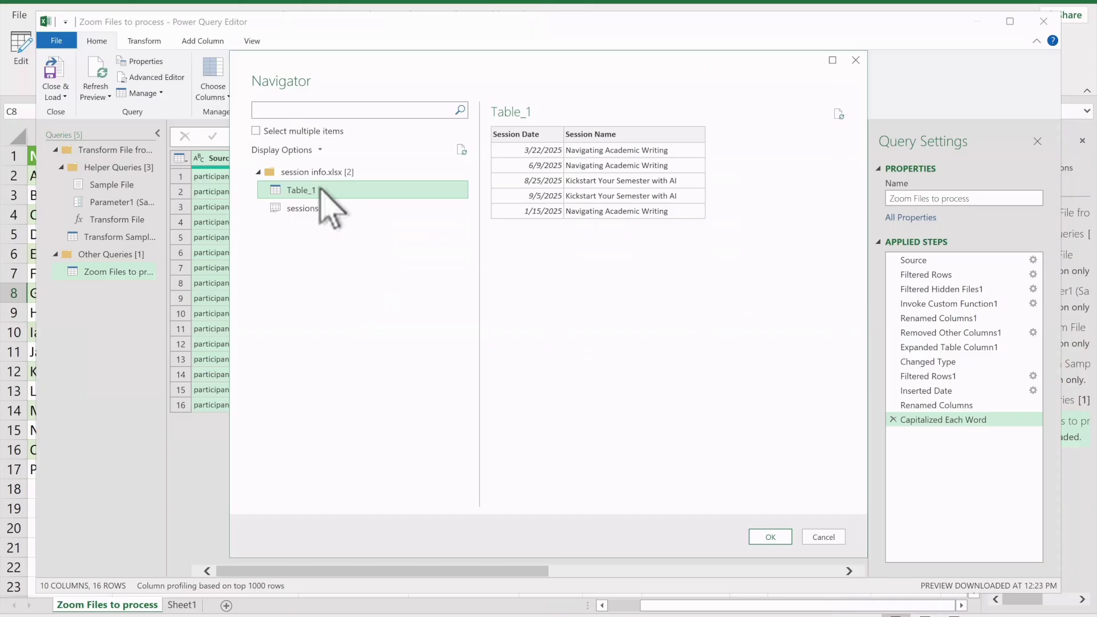
click(771, 537)
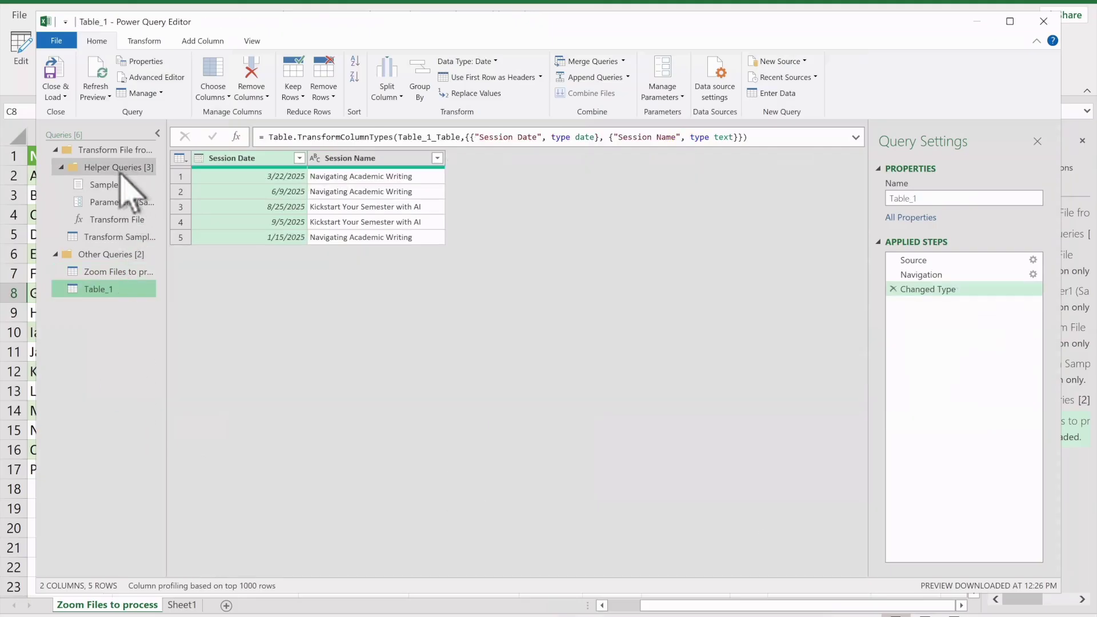
- Compare the Zoom Files to process and Table_1 queries, then launch Merge Queries on the attendance query
click(114, 273)
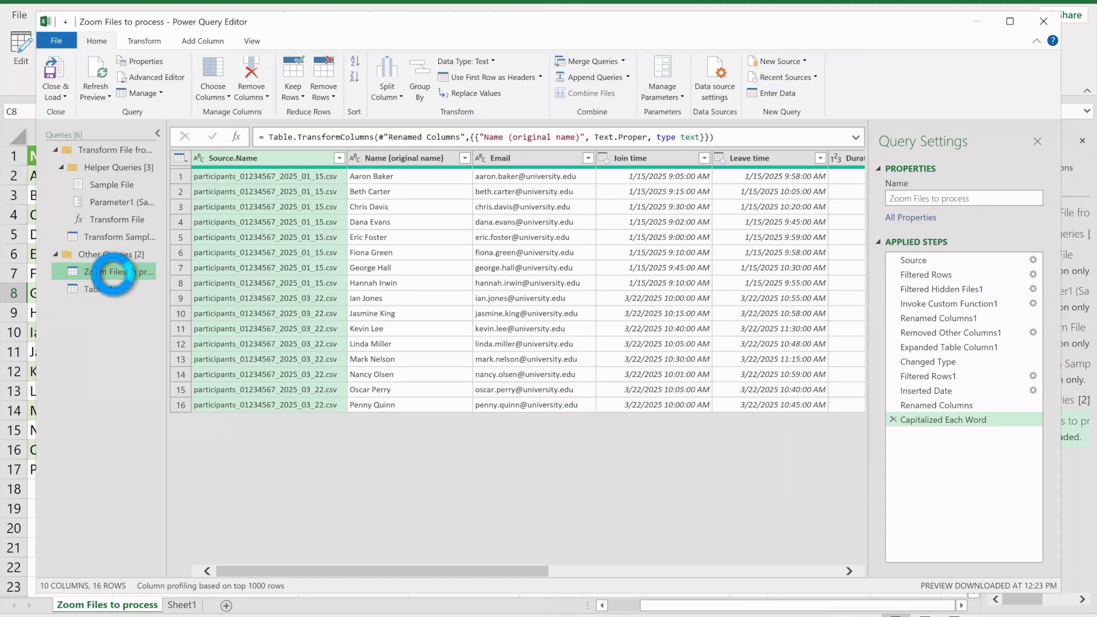
click(110, 290)
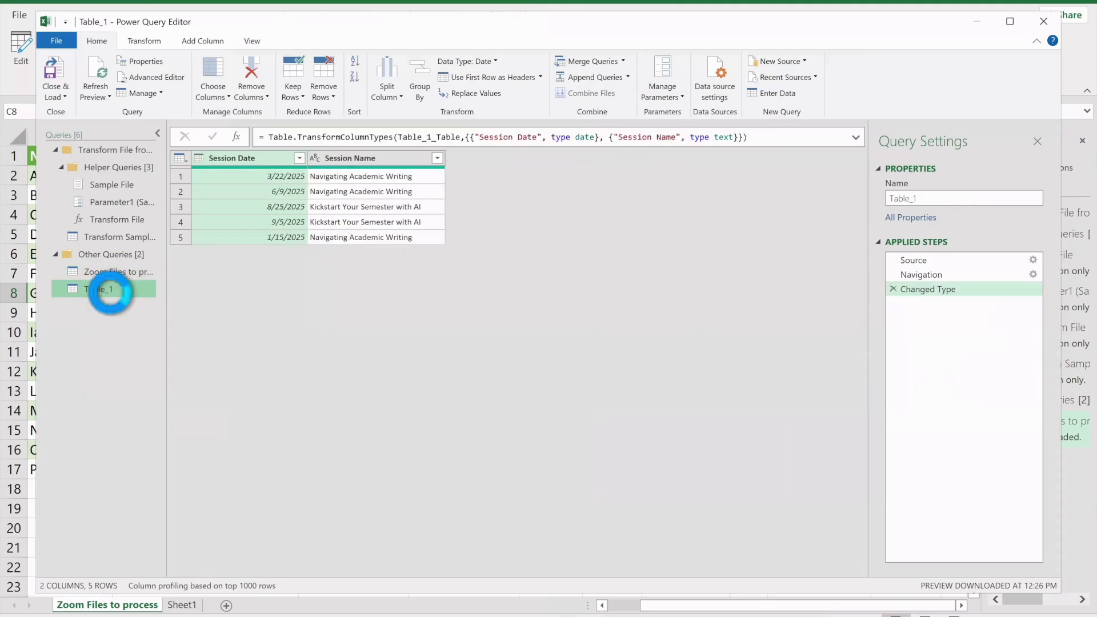
click(115, 272)
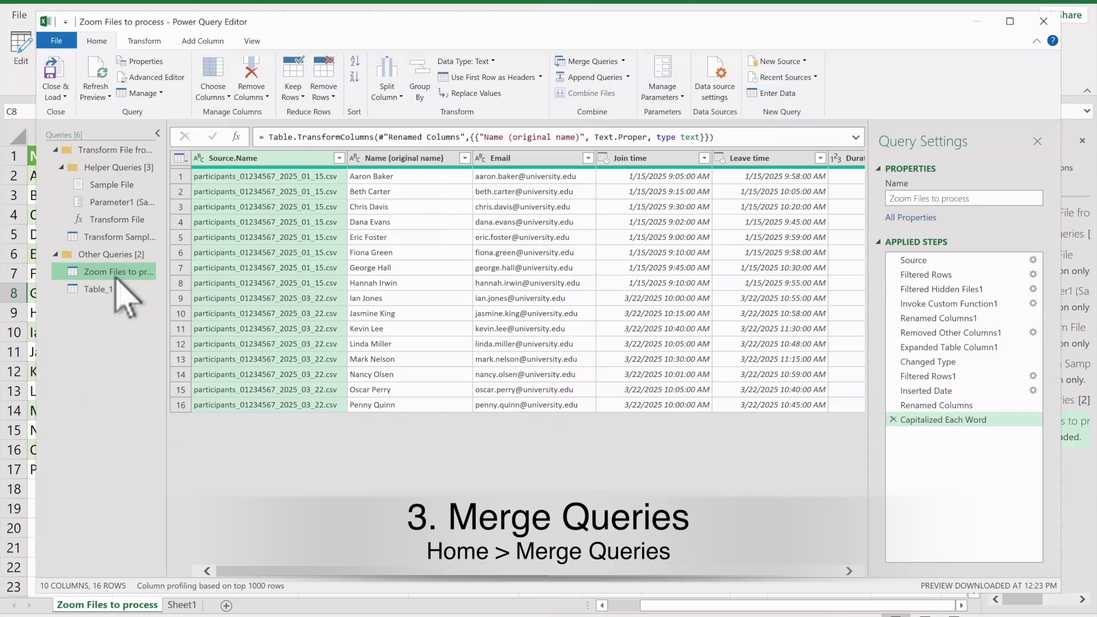
click(128, 290)
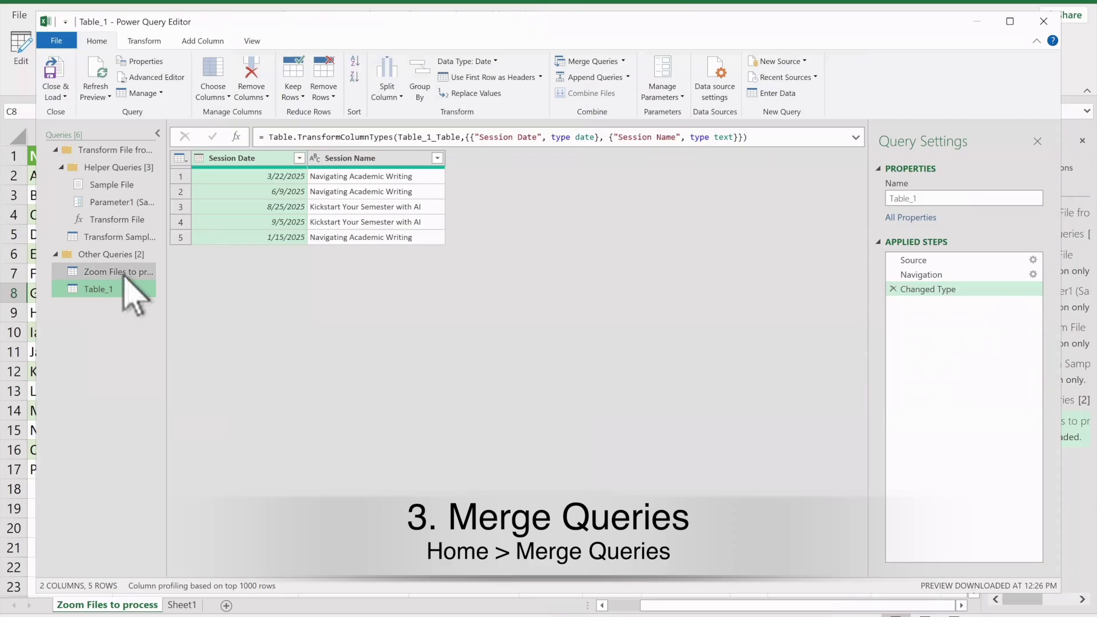
click(123, 273)
drag(494, 571, 371, 571)
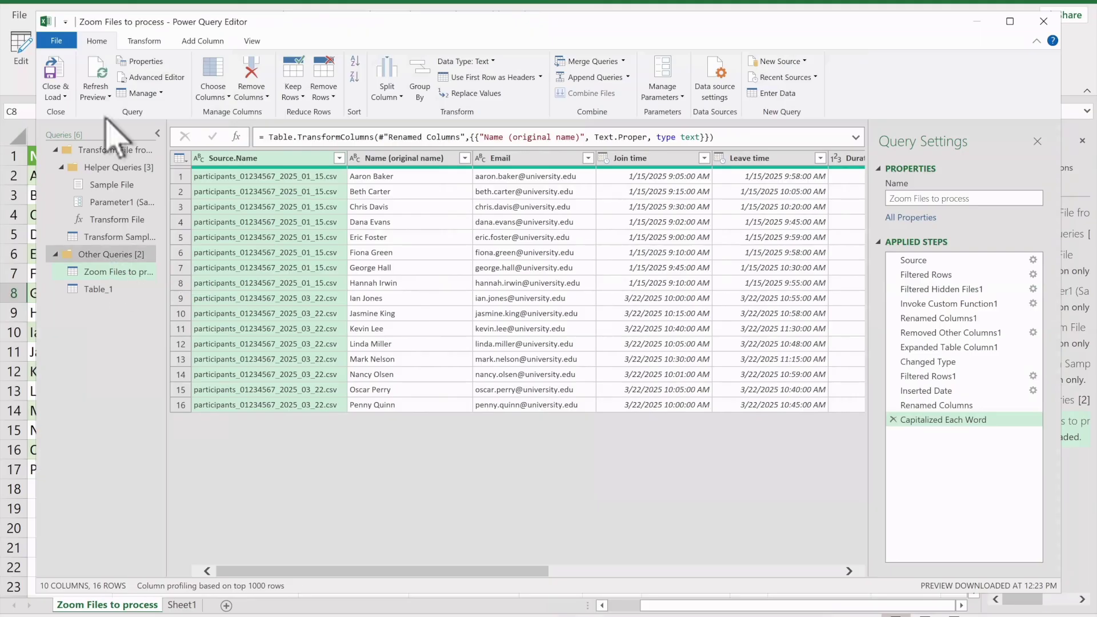
click(622, 62)
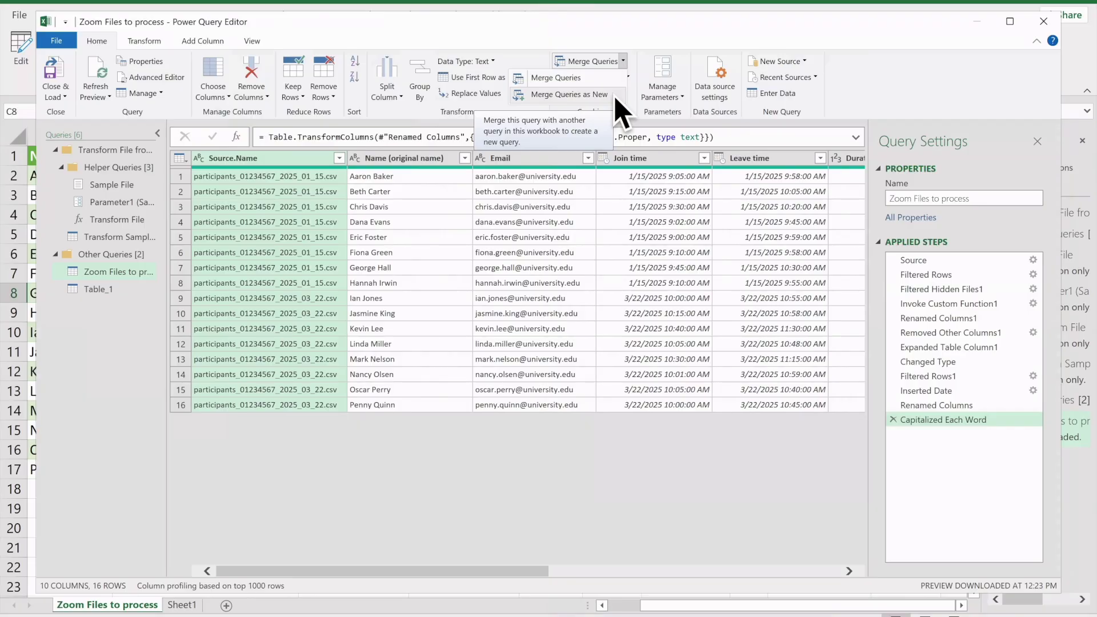
click(573, 84)
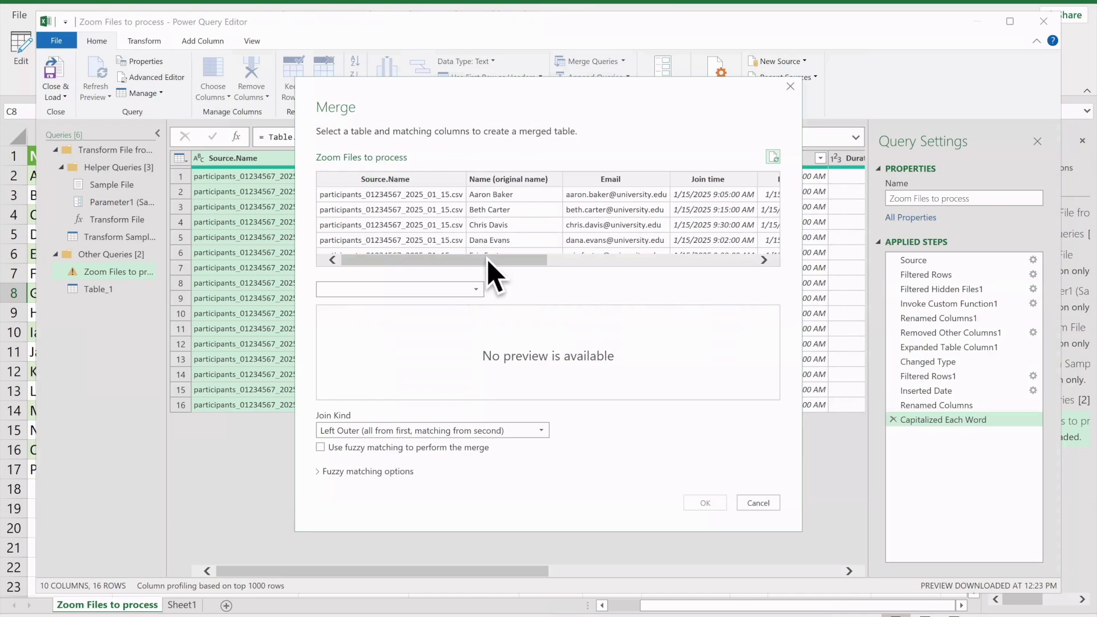
- Pick Table_1 as the second merge table and Session Date as the attendance match column
click(476, 291)
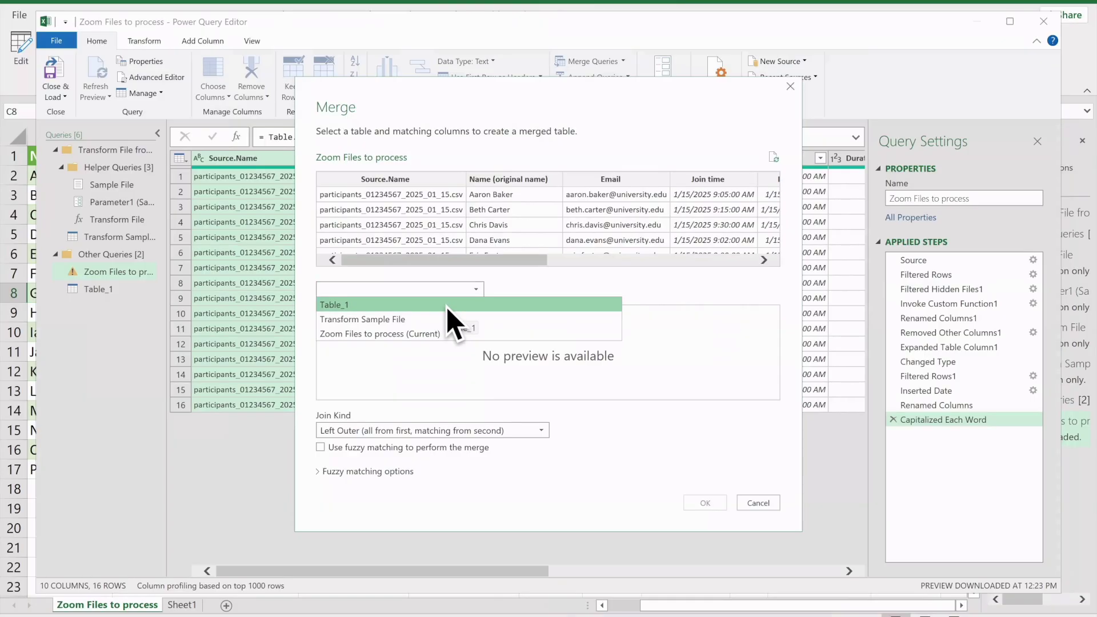
click(452, 308)
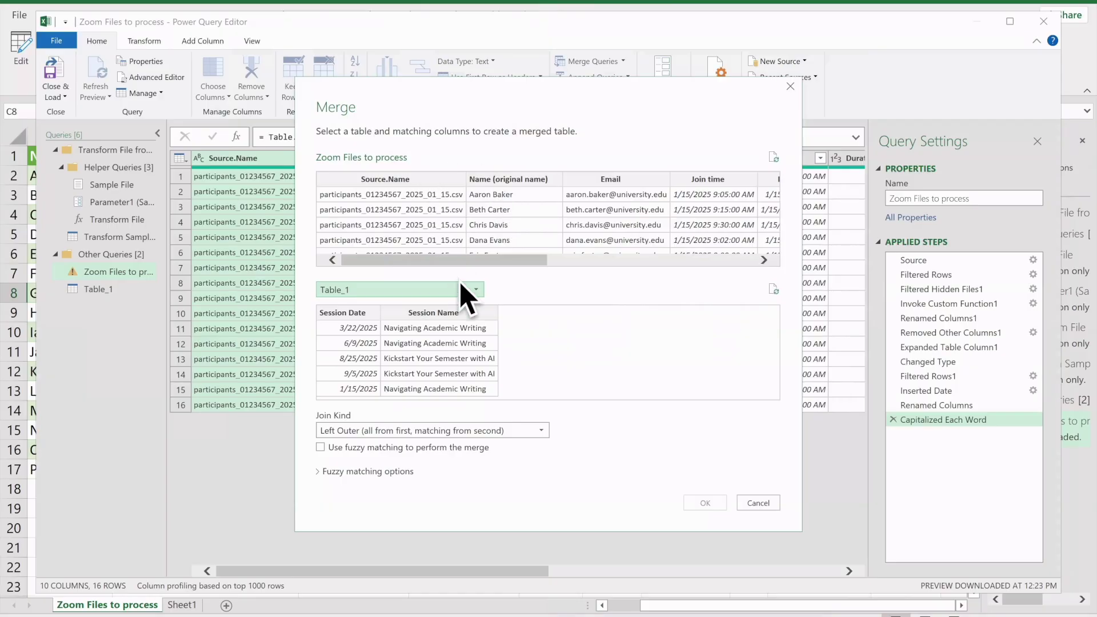
drag(433, 259, 652, 260)
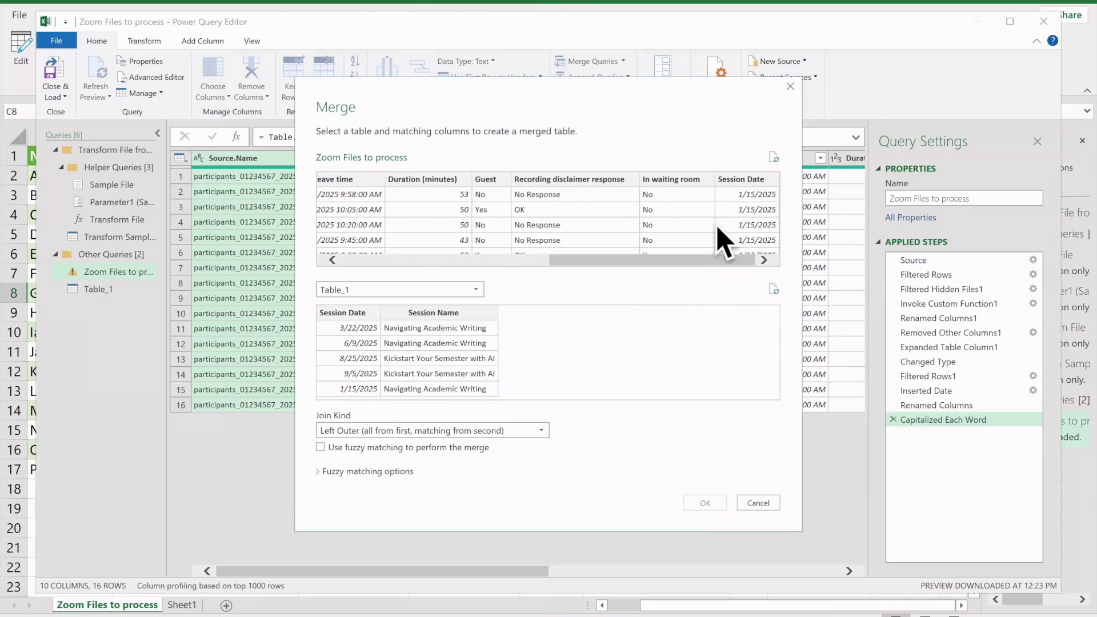
click(740, 177)
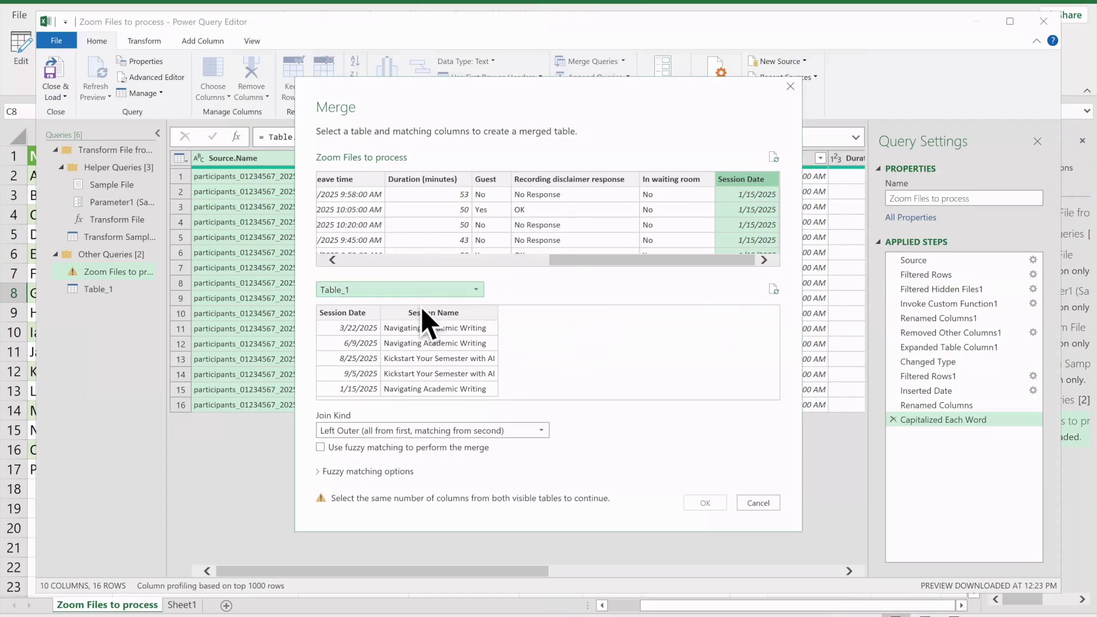
- Match Table_1 on its Session Date column and confirm the left-join merge
click(347, 313)
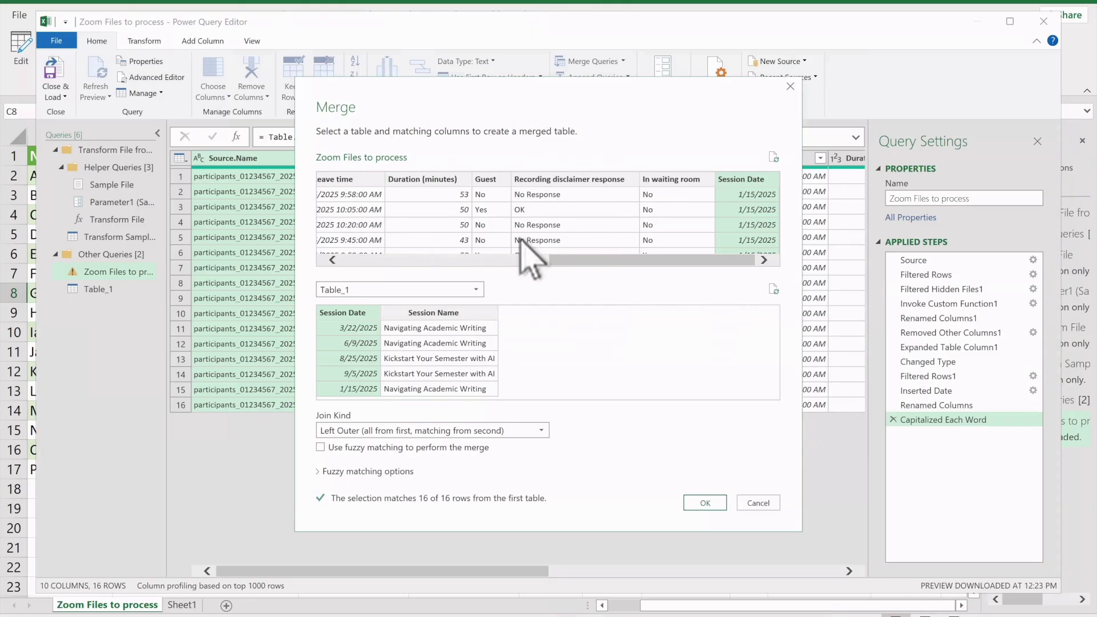
click(411, 356)
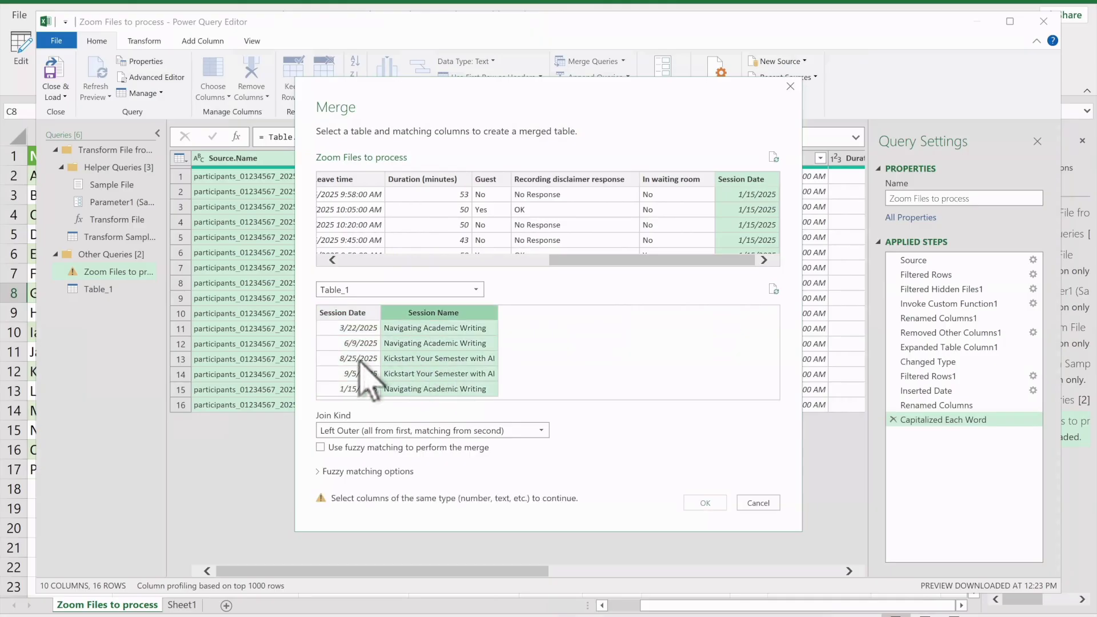
click(347, 313)
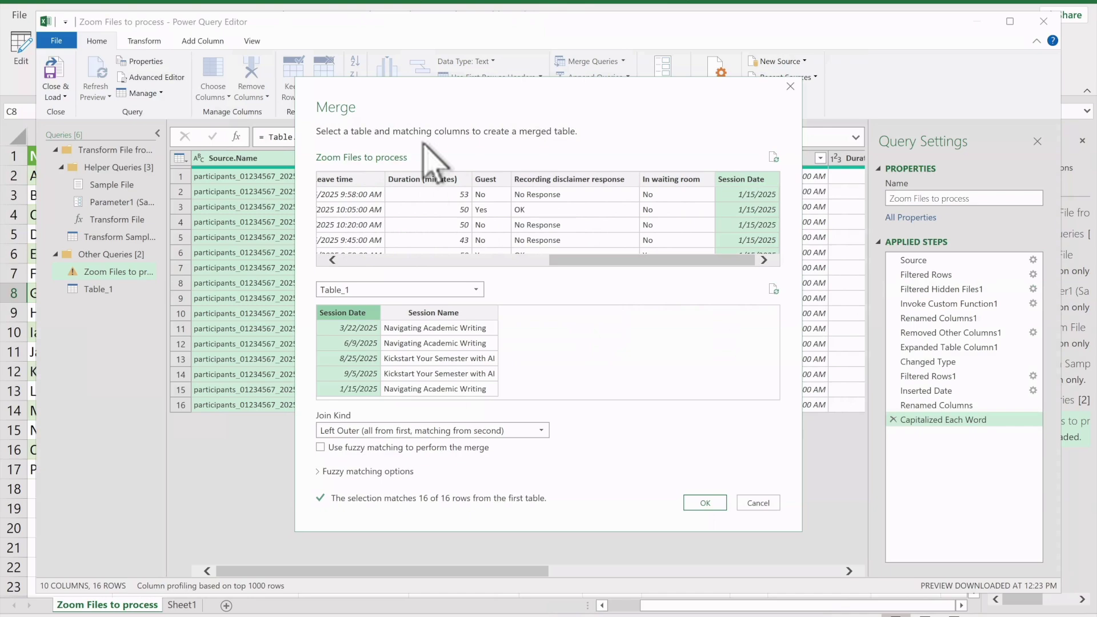
click(708, 503)
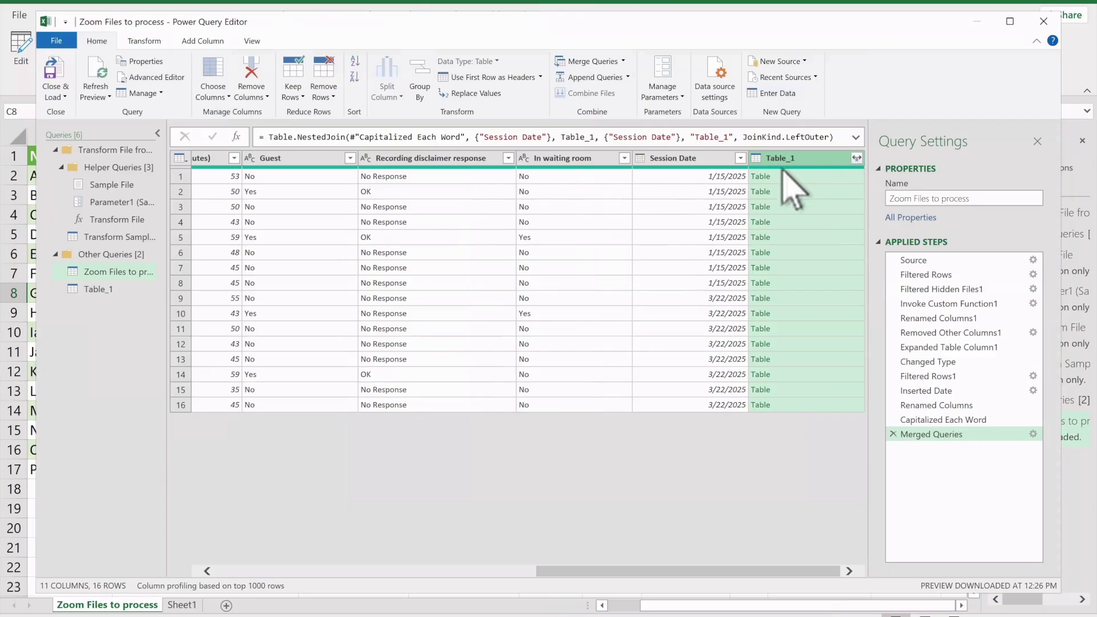
- Expand Table_1 to add only Session Name without a prefix, then load the results
click(856, 159)
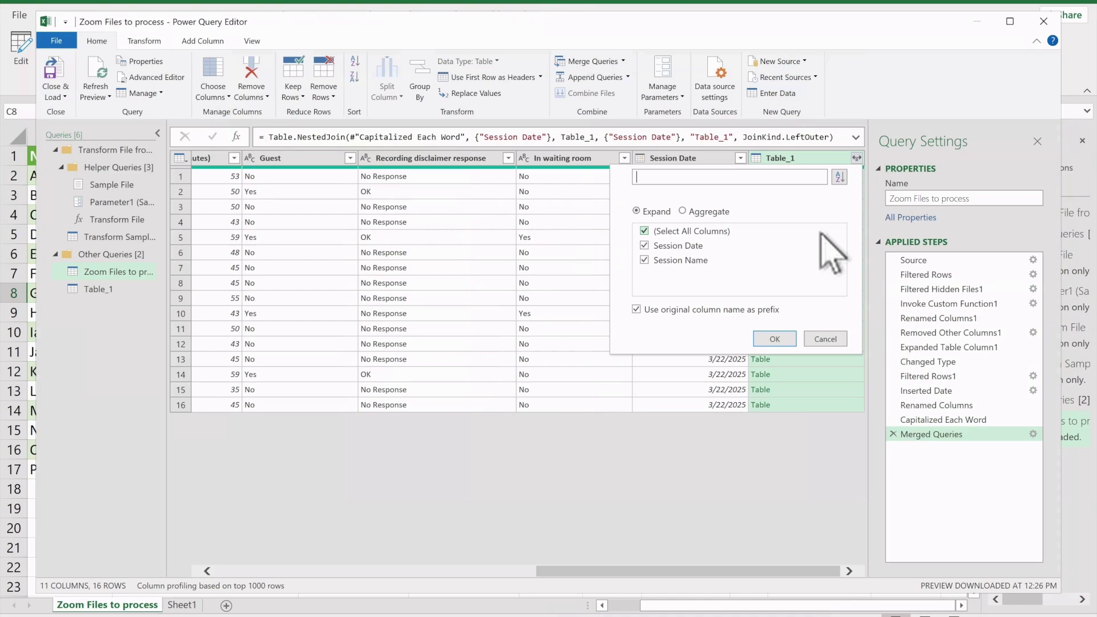
click(645, 246)
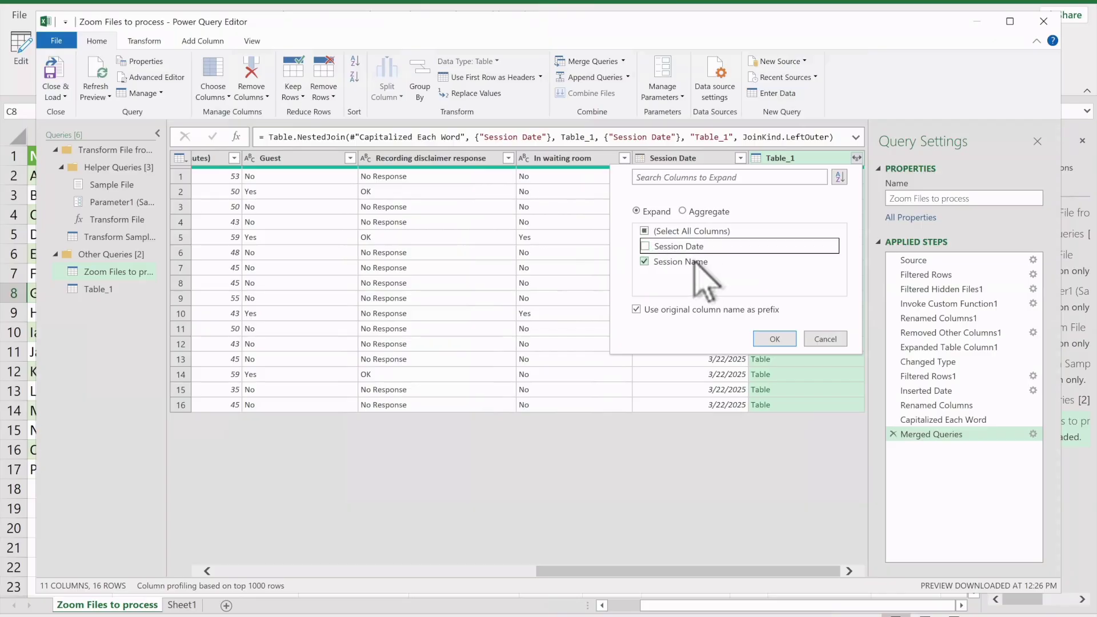
click(648, 312)
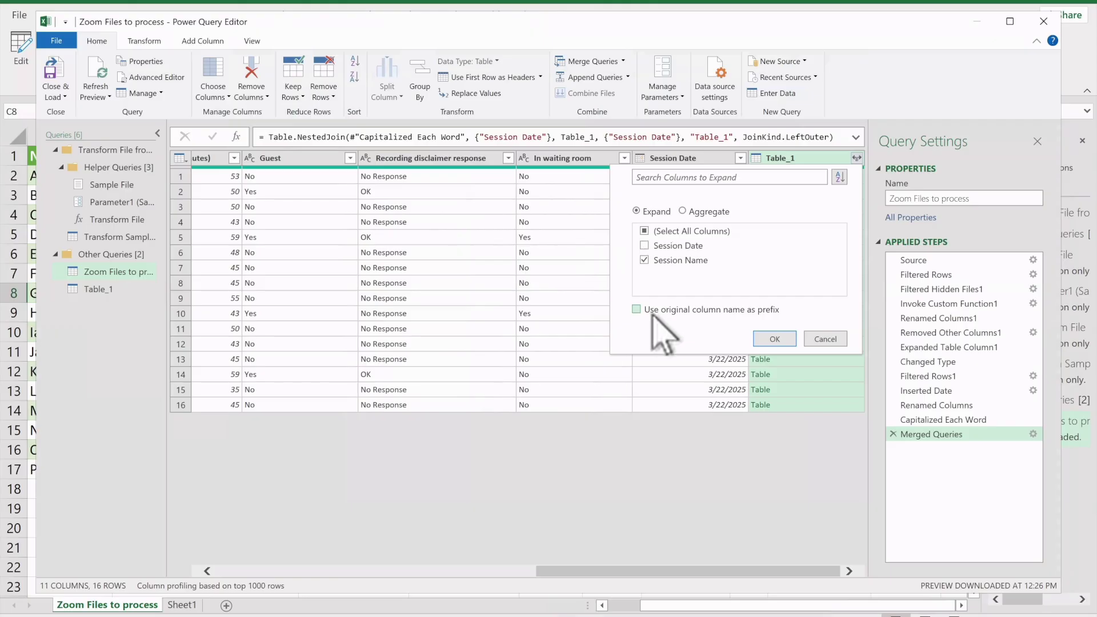
click(775, 340)
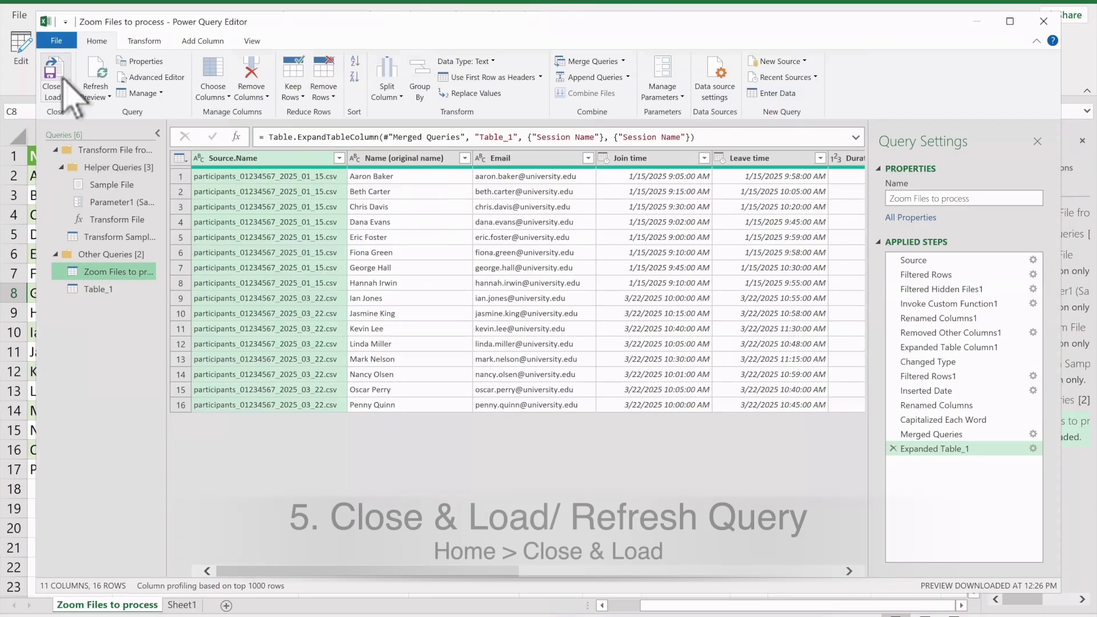
click(58, 74)
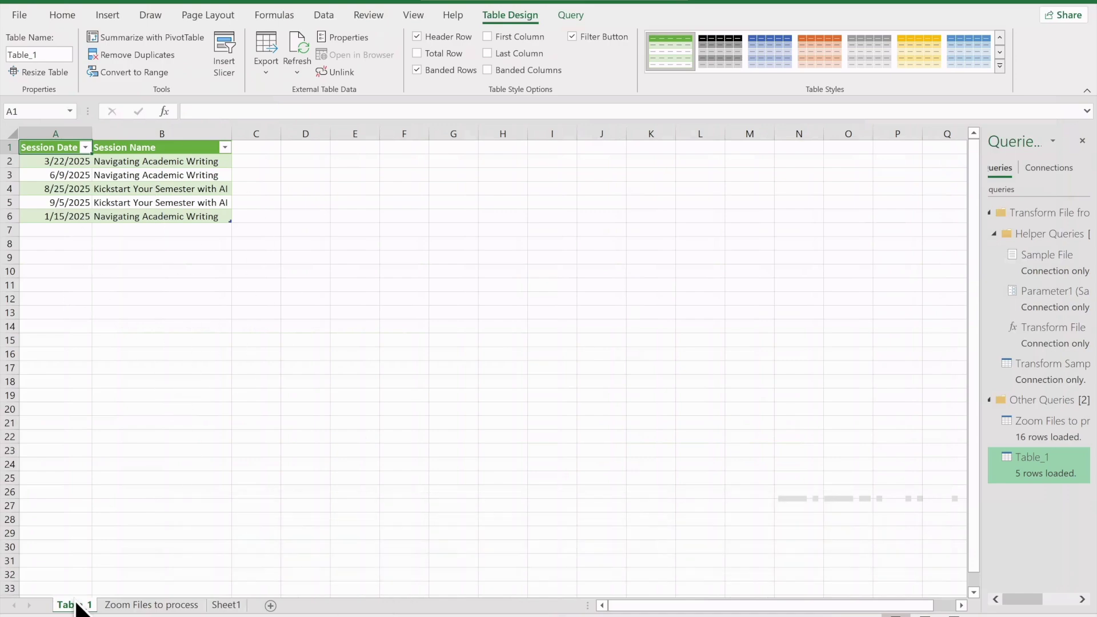
- Review the new Session Name column on the Zoom Files to process sheet, then bring up that folder
click(158, 606)
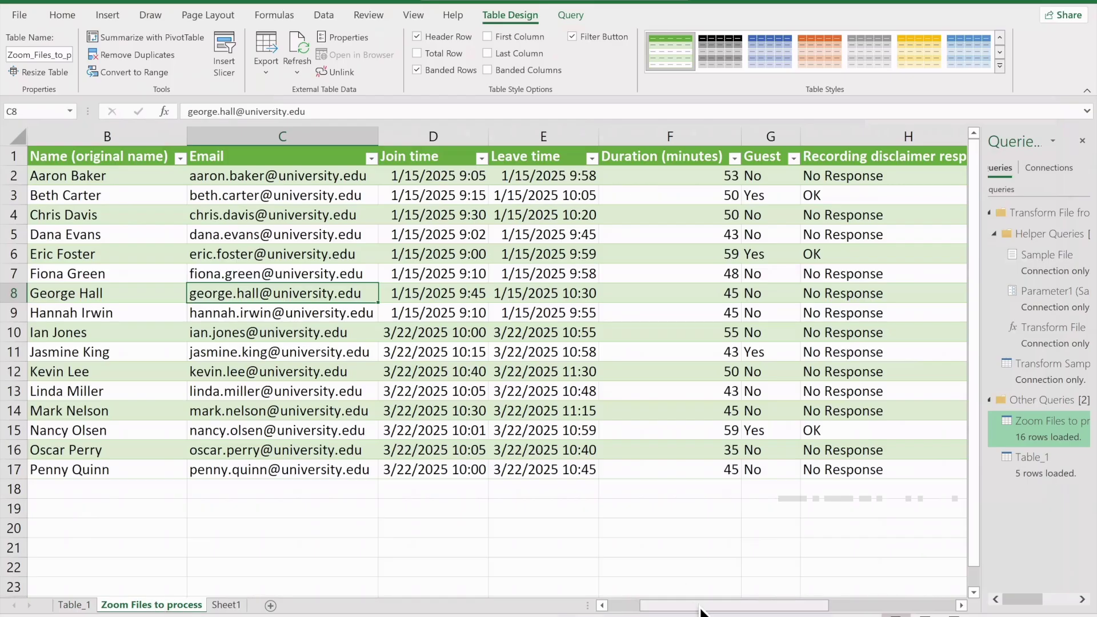
drag(661, 605, 820, 596)
scroll(747, 392, right, 2)
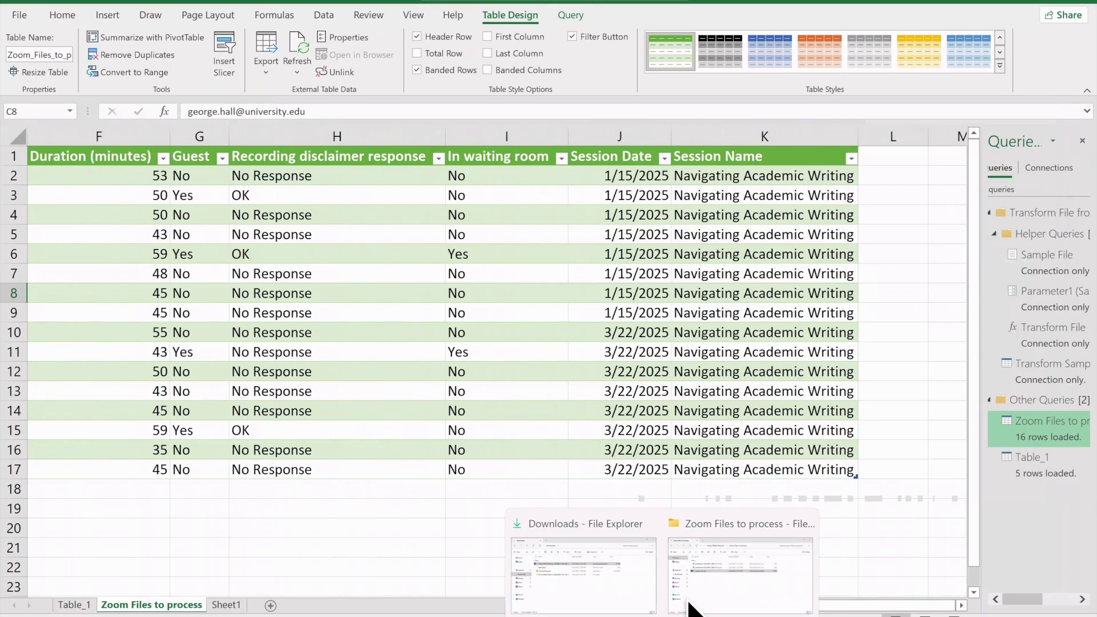
click(691, 607)
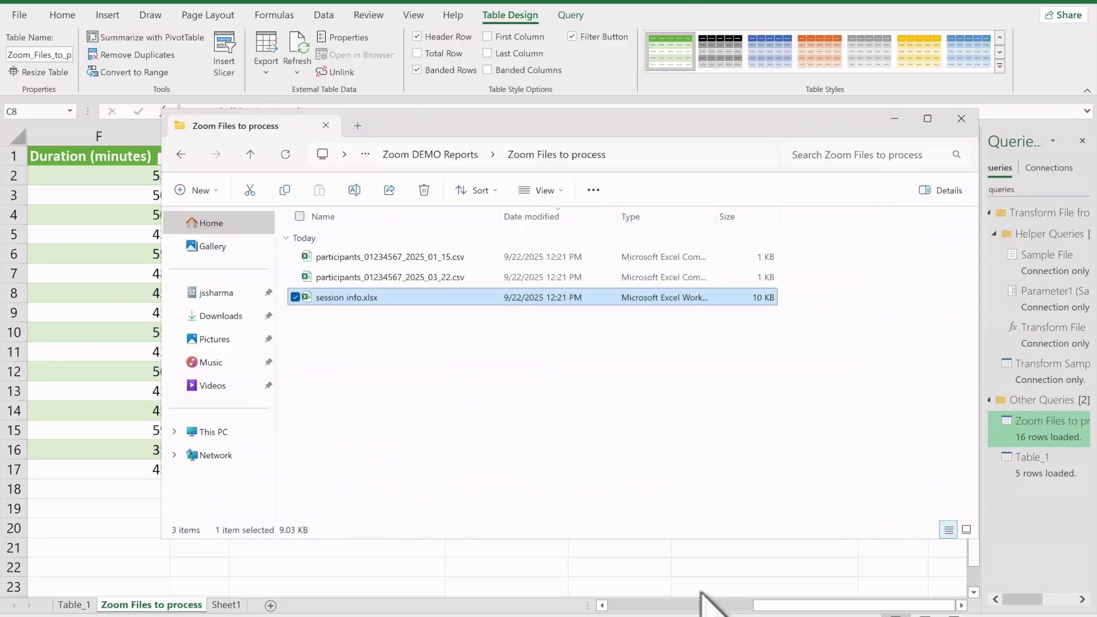
- Drag the five participant files from Zoom DEMO Reports into Zoom Files to process, then select a cell in Excel's attendance table
click(455, 156)
click(483, 256)
shift+click(480, 338)
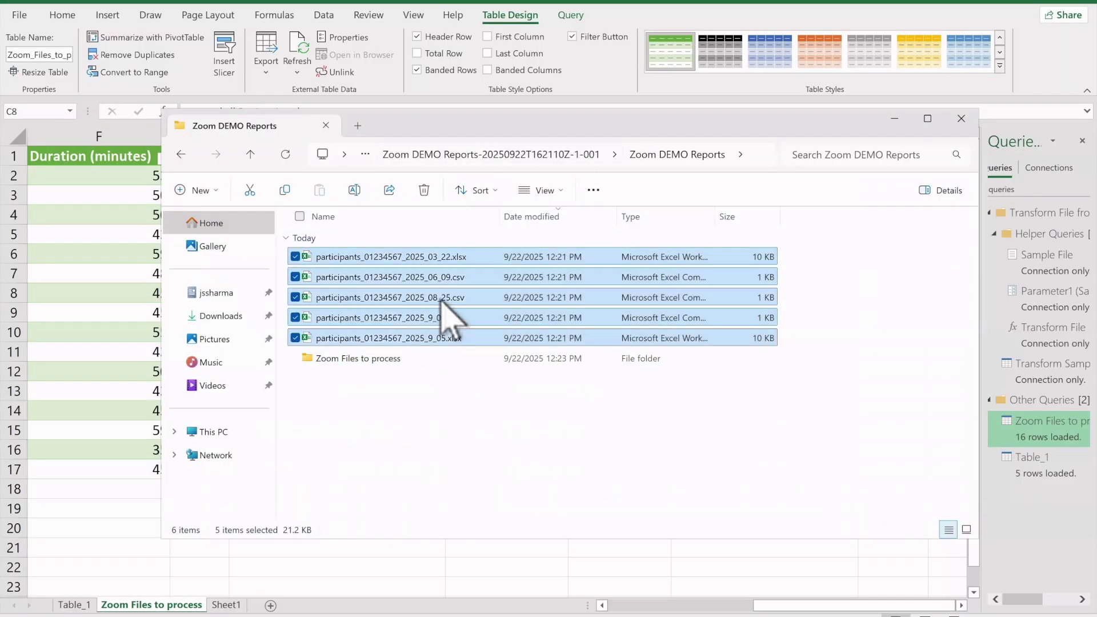
drag(441, 301, 387, 359)
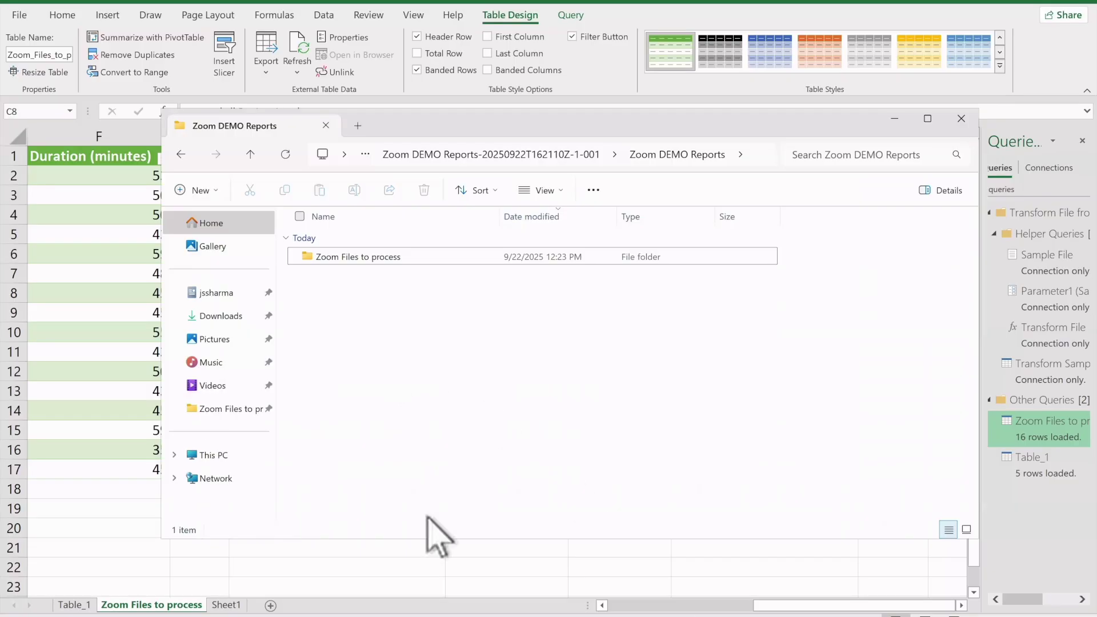
click(122, 387)
click(190, 332)
- Refresh the table and scroll through the 40 rows, including the new 6/9, 8/25 and 9/5/2025 sessions
click(296, 46)
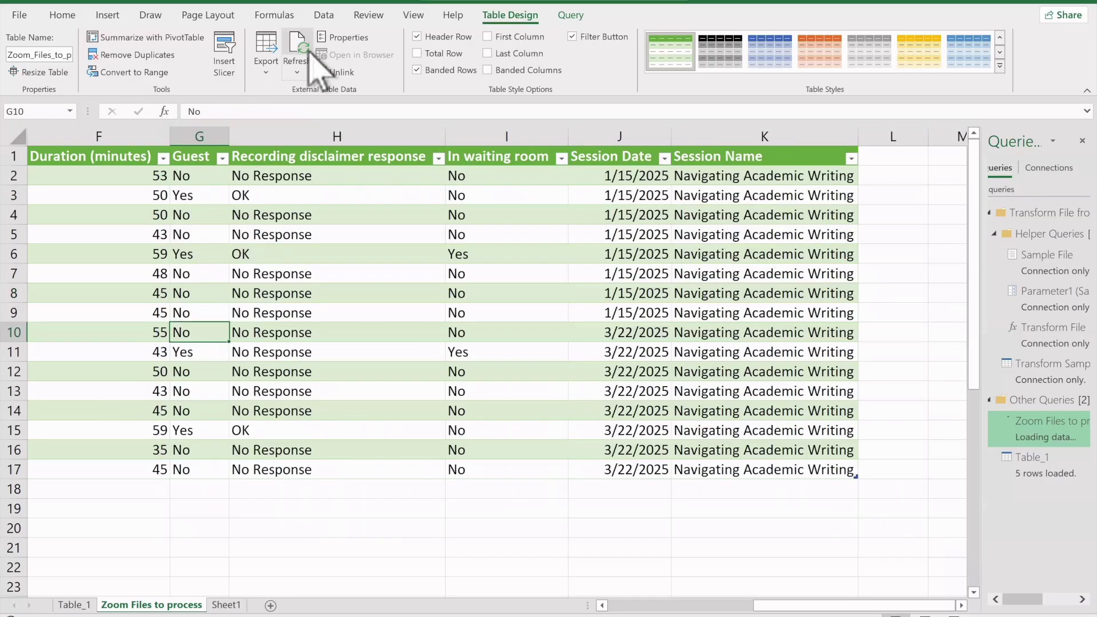
scroll(809, 436, down, 2)
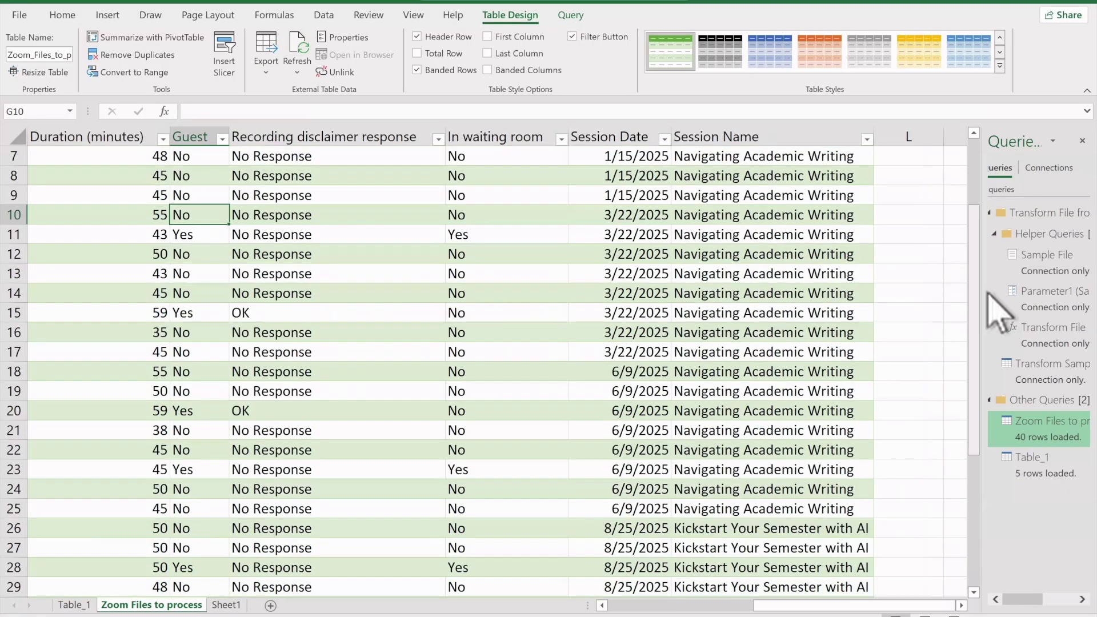
drag(983, 292, 977, 427)
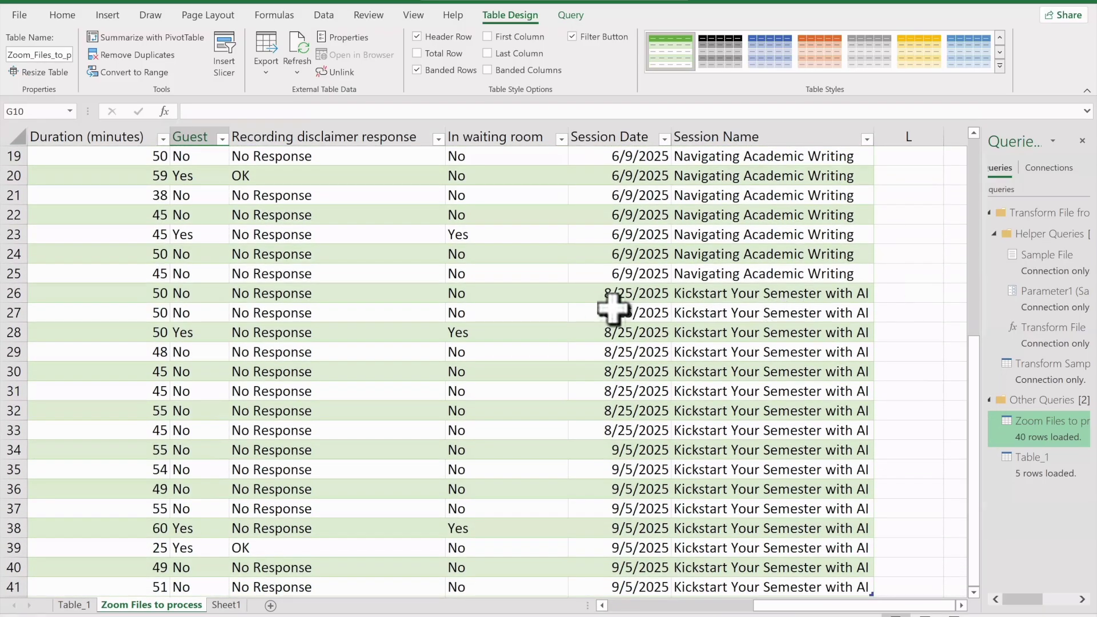
drag(979, 380, 974, 425)
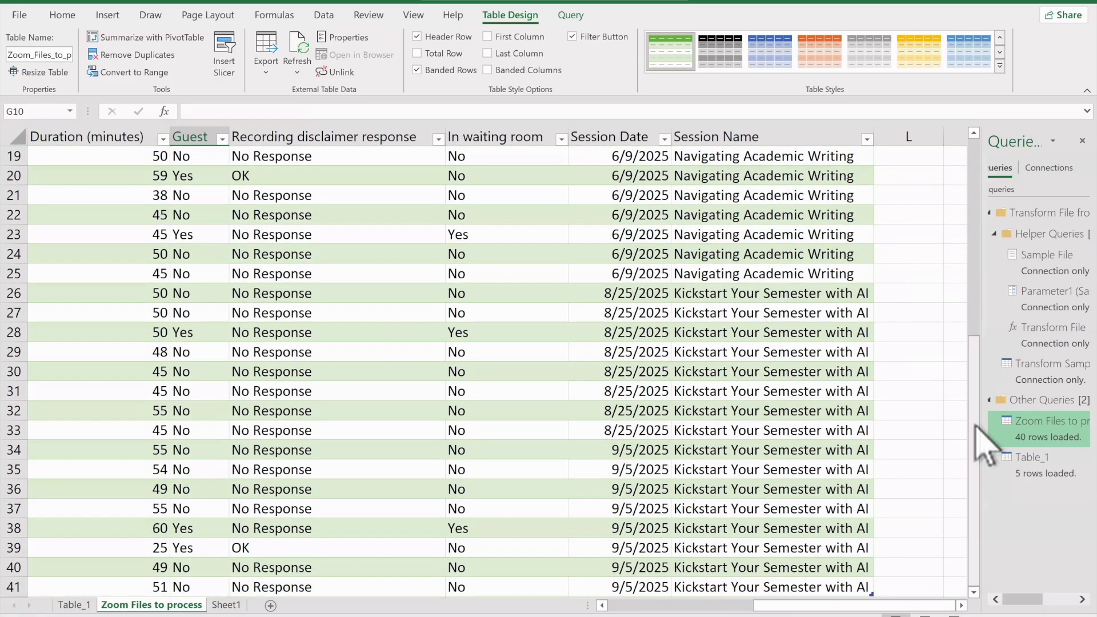